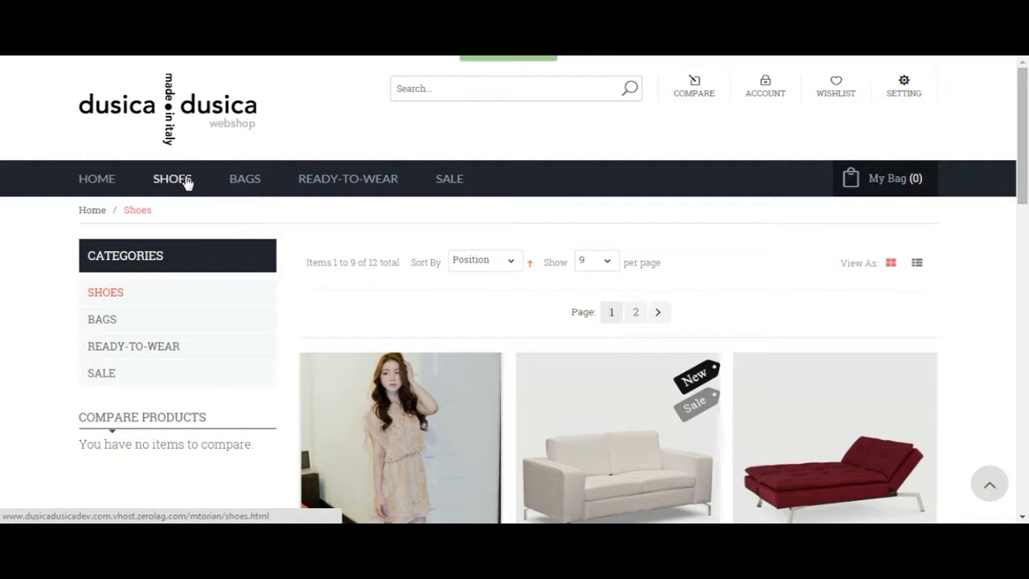
- Scroll down the Shoes category page to the product grid listing the Sofa
scroll(461, 332, "down", 2)
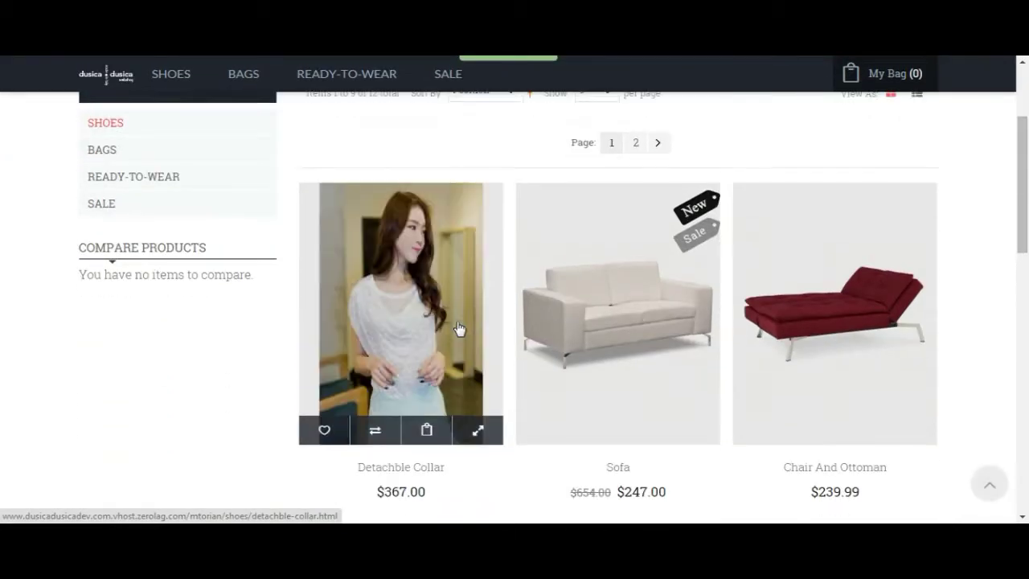
- Open the Sofa product page and bring up its Reviews tab rating form
left_click(599, 249)
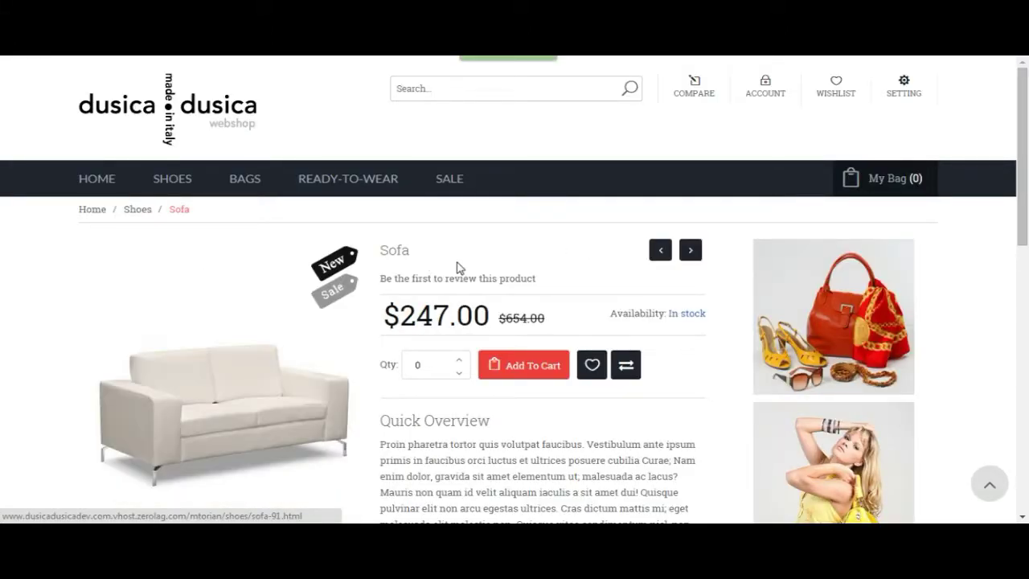
scroll(448, 240, "down", 4)
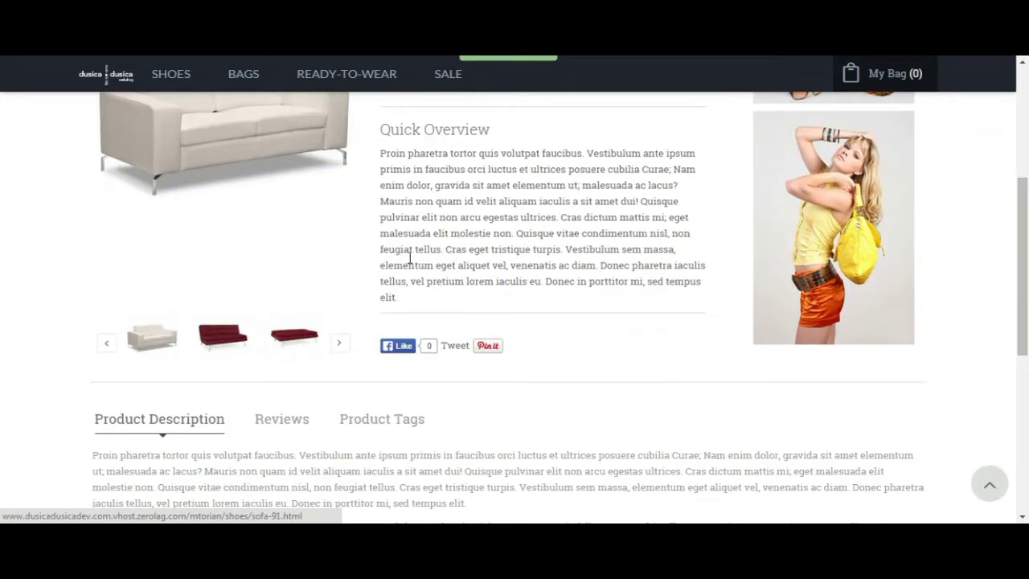
left_click(281, 421)
scroll(457, 262, "up", 4)
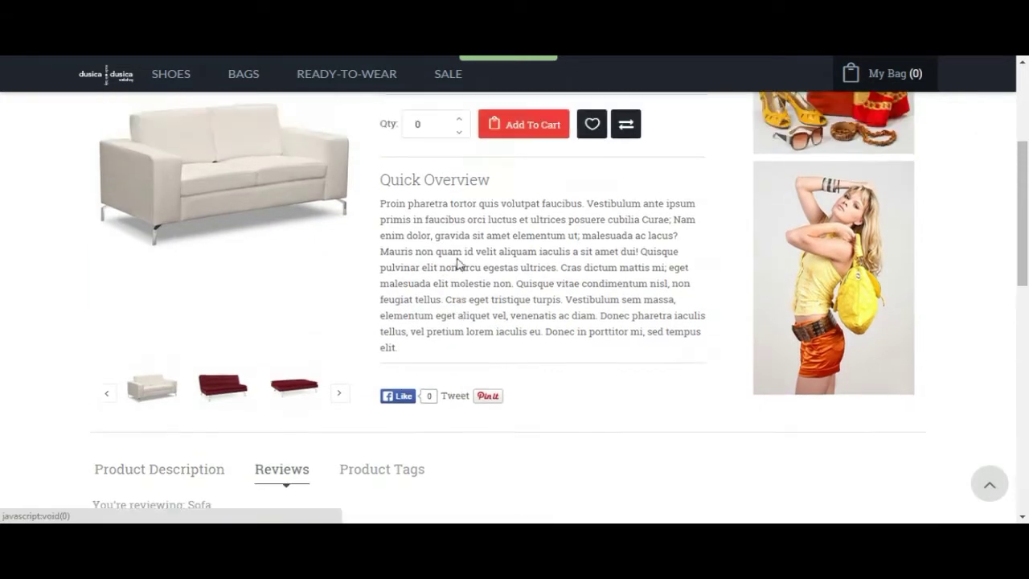
scroll(458, 258, "down", 6)
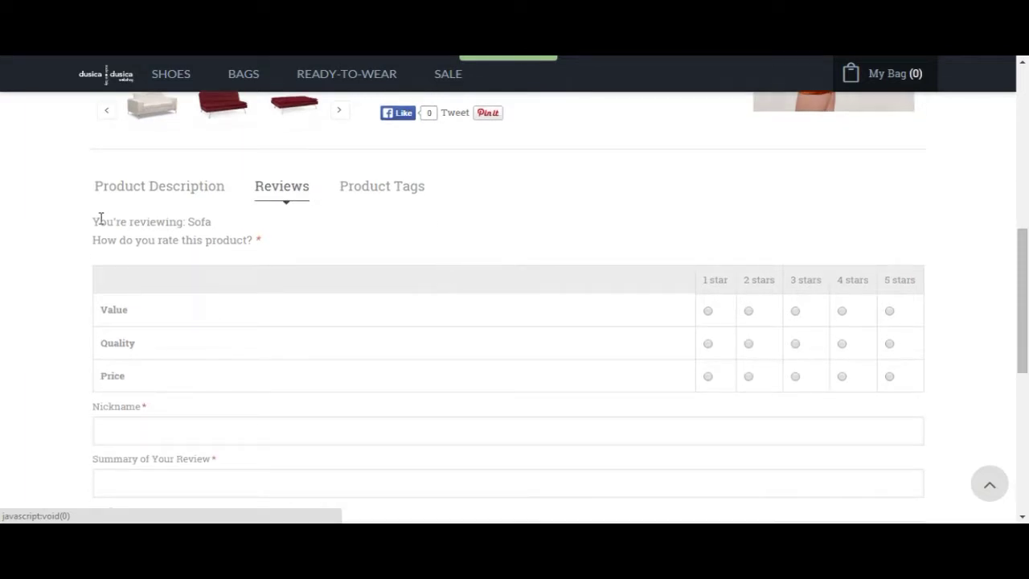
scroll(113, 294, "down", 1)
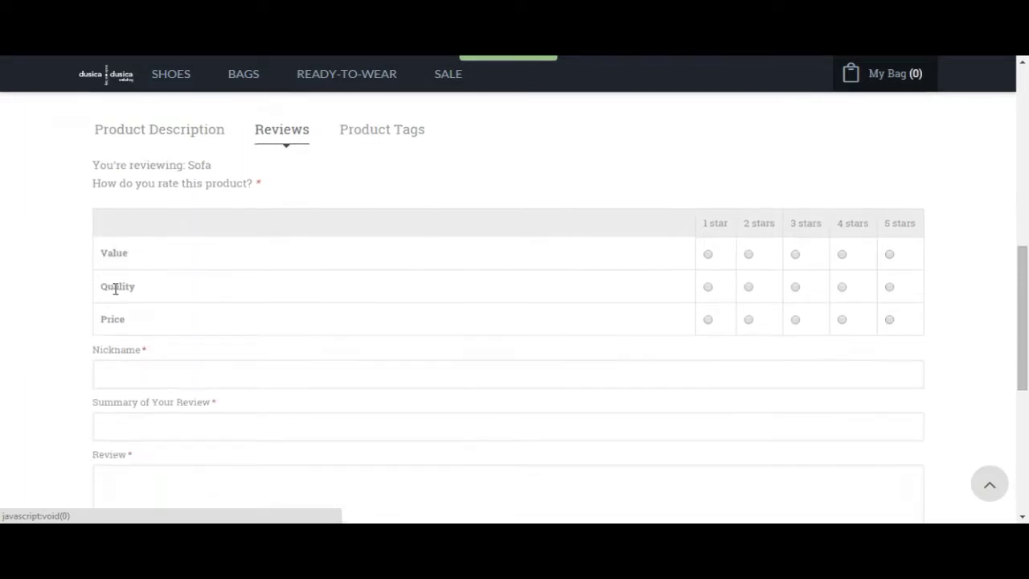
- Rate the Sofa 5 stars for Value and Quality and enter the reviewer nickname
left_click(890, 254)
left_click(890, 285)
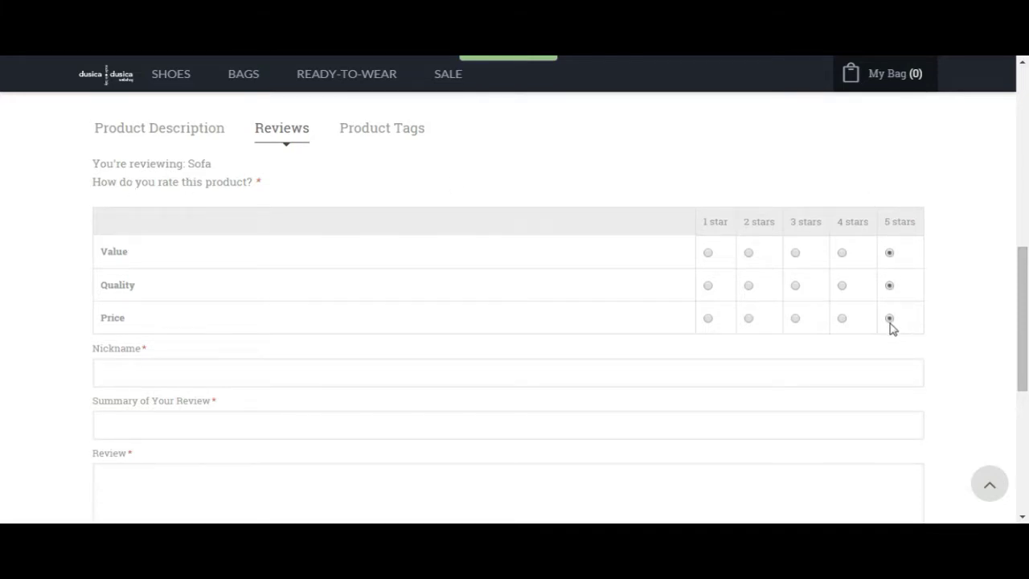
left_click(275, 371)
type("b")
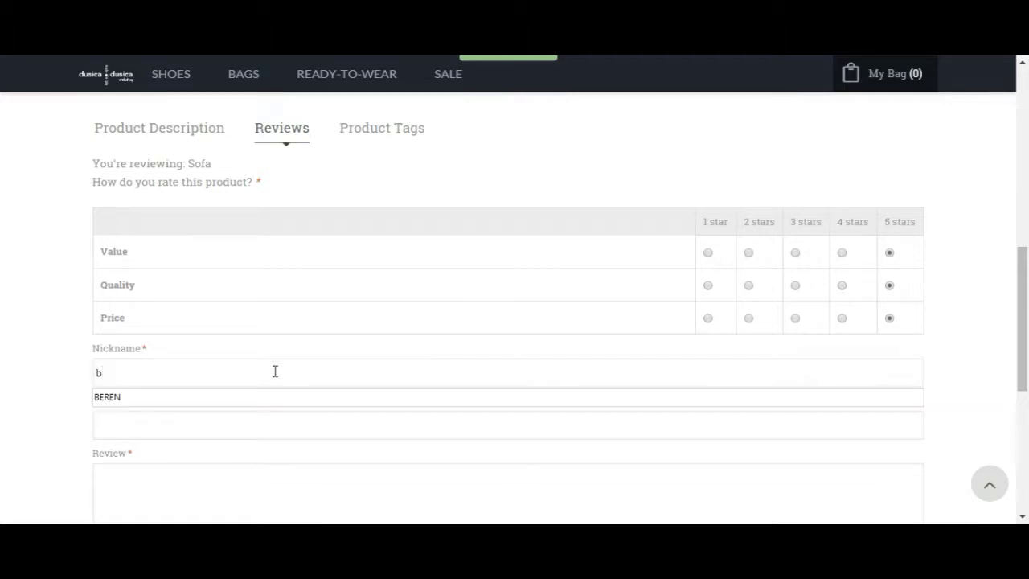
left_click(162, 396)
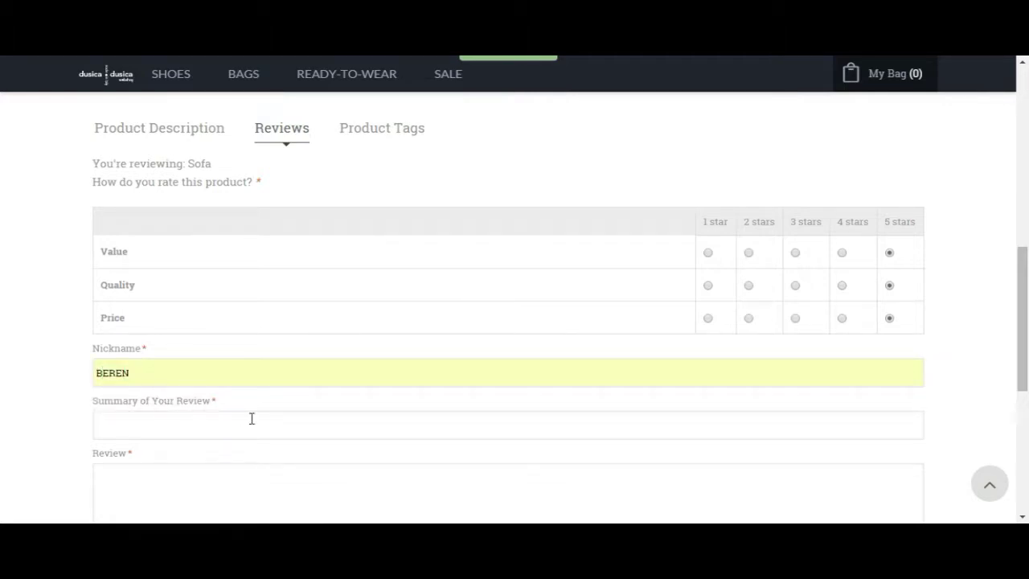
- Enter summary 'Great Product' and review 'This is a great product', then submit
scroll(106, 413, "down", 1)
type("g")
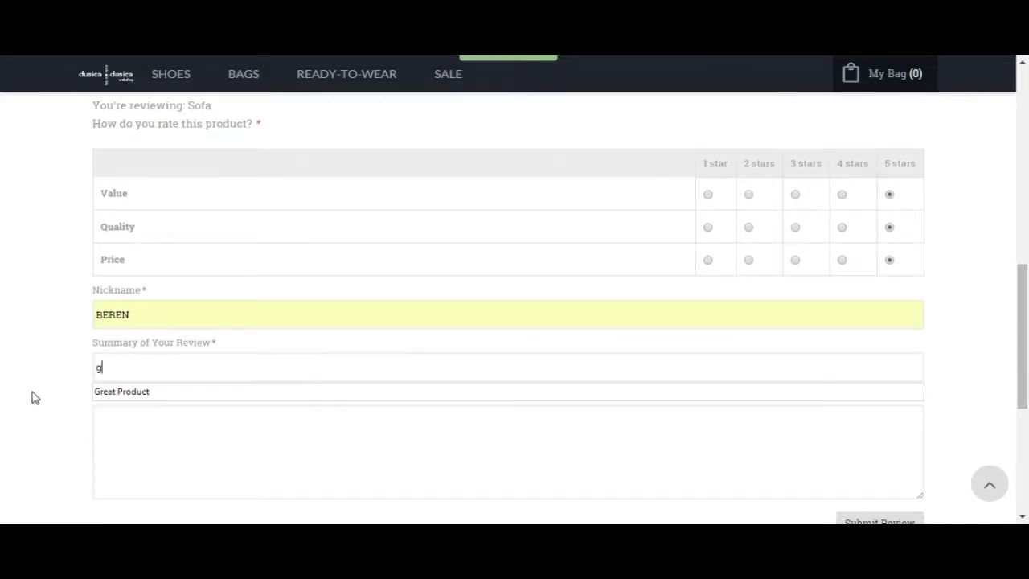
type("RE")
left_click(110, 391)
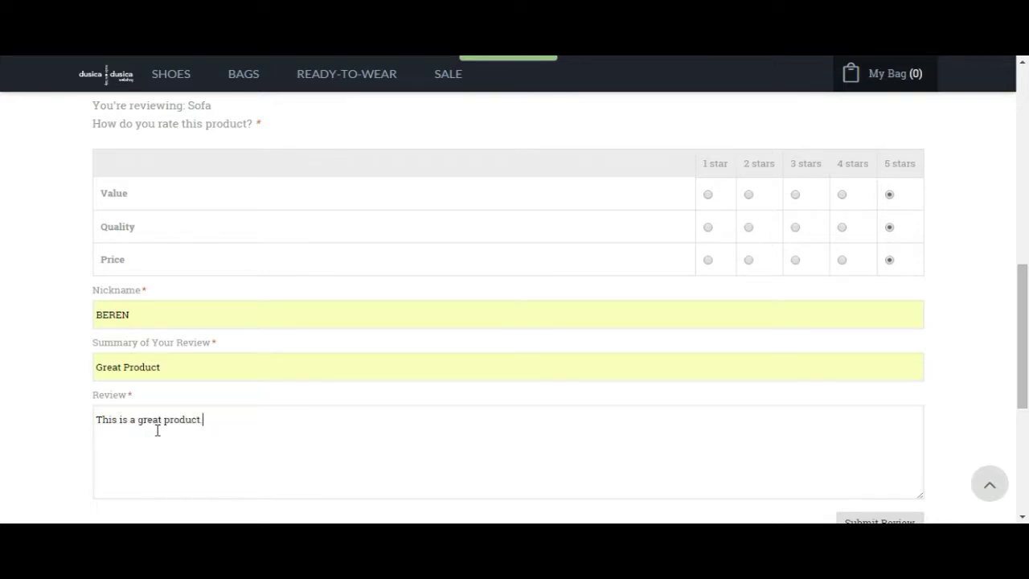
scroll(51, 321, "down", 3)
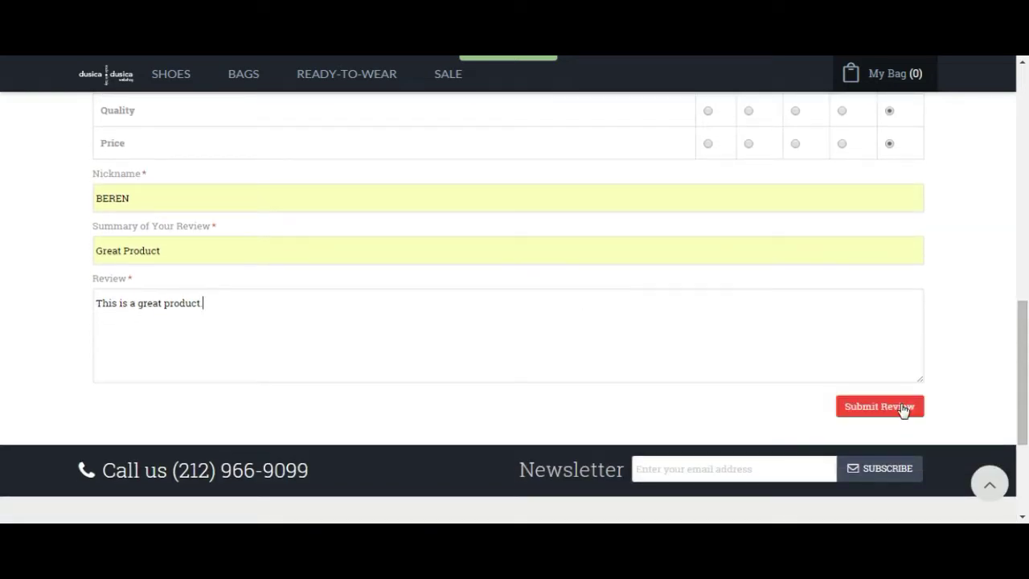
left_click(897, 408)
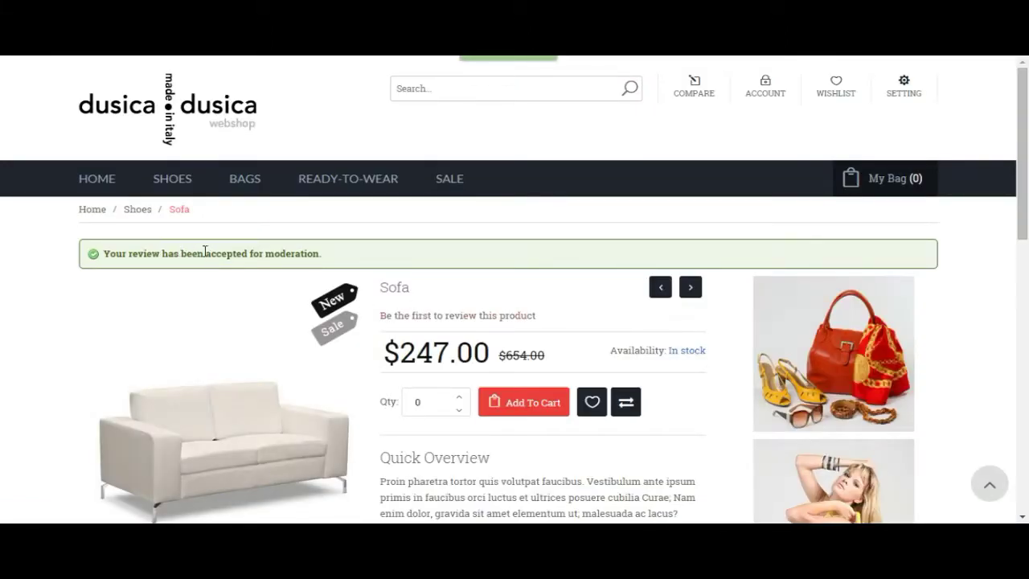
- Check the Sofa's Reviews tab to confirm the new review isn't published yet
scroll(205, 252, "down", 6)
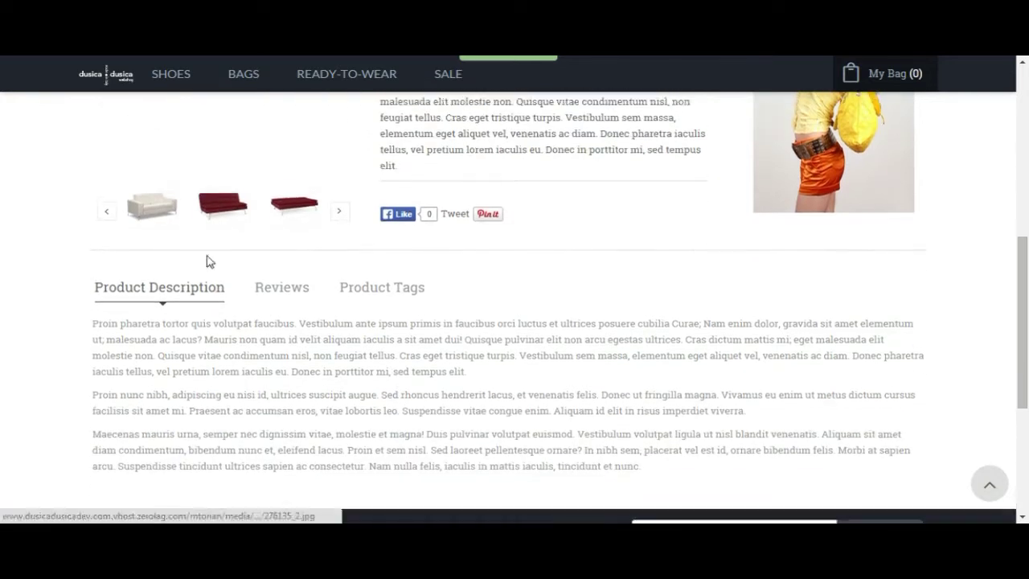
left_click(265, 286)
scroll(573, 273, "down", 2)
scroll(574, 273, "down", 2)
scroll(575, 273, "up", 3)
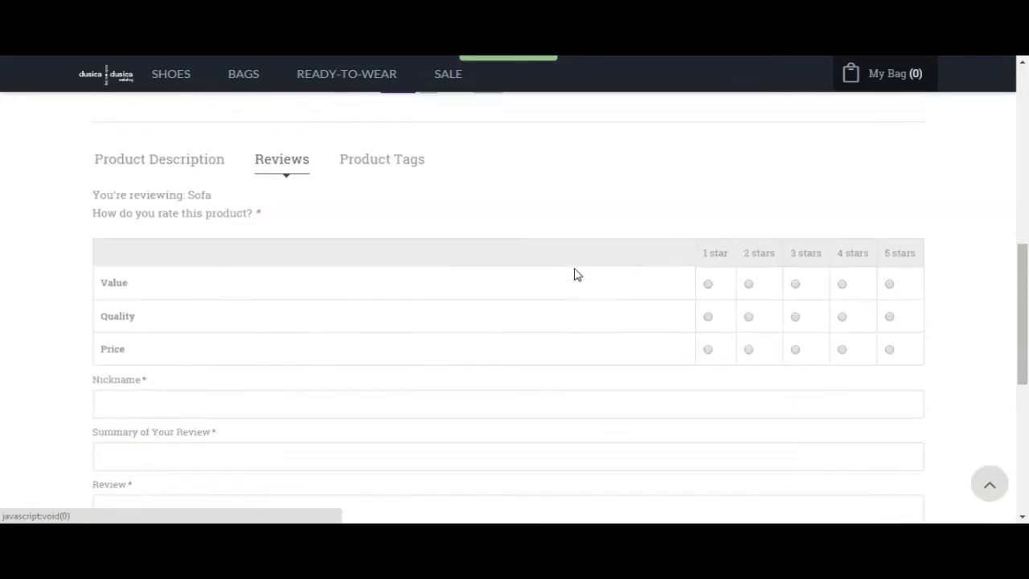
scroll(574, 272, "up", 8)
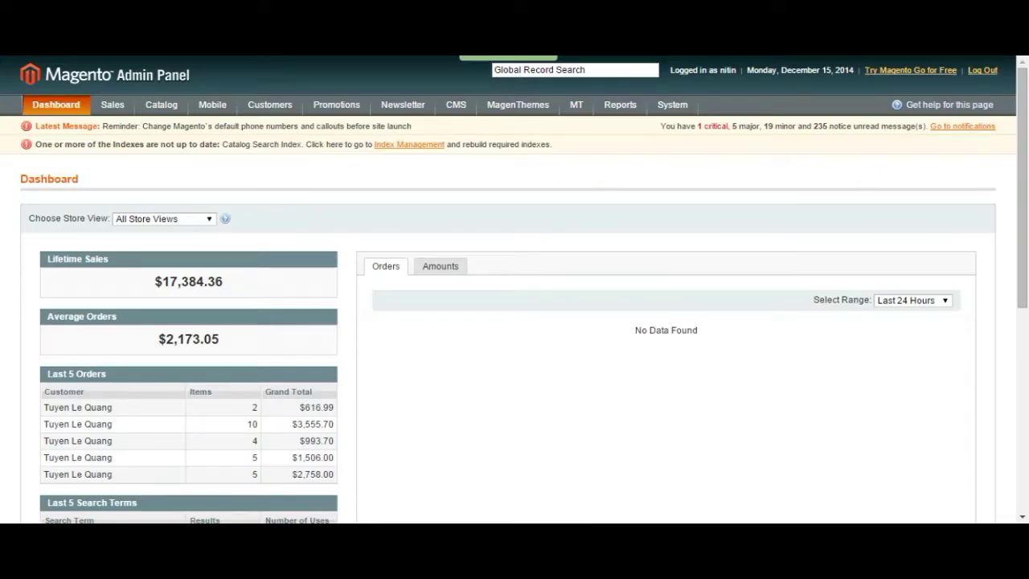
- Open Catalog > Reviews and Ratings > Manage Ratings and select the Price rating
mouse_move(158, 102)
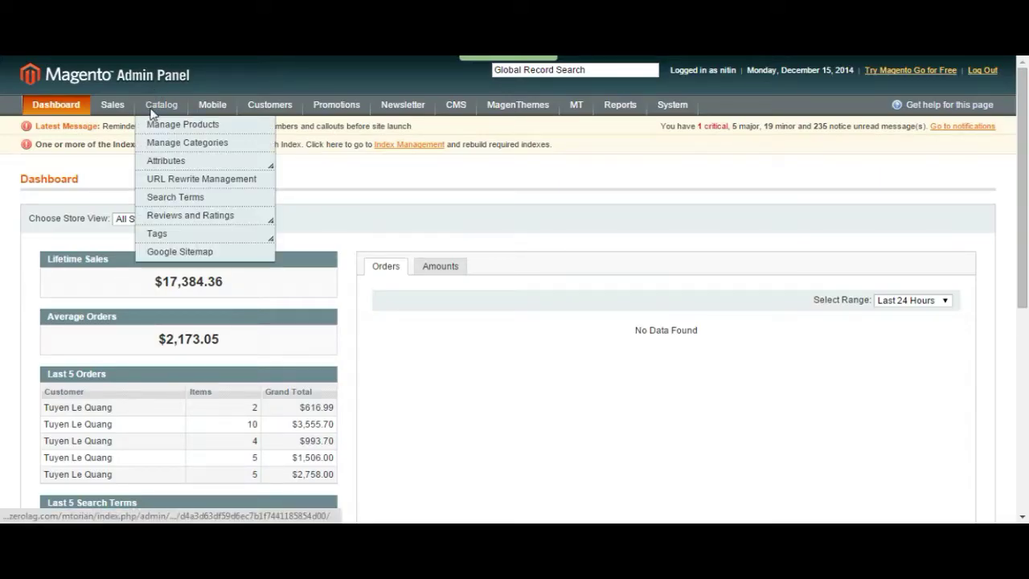
mouse_move(197, 221)
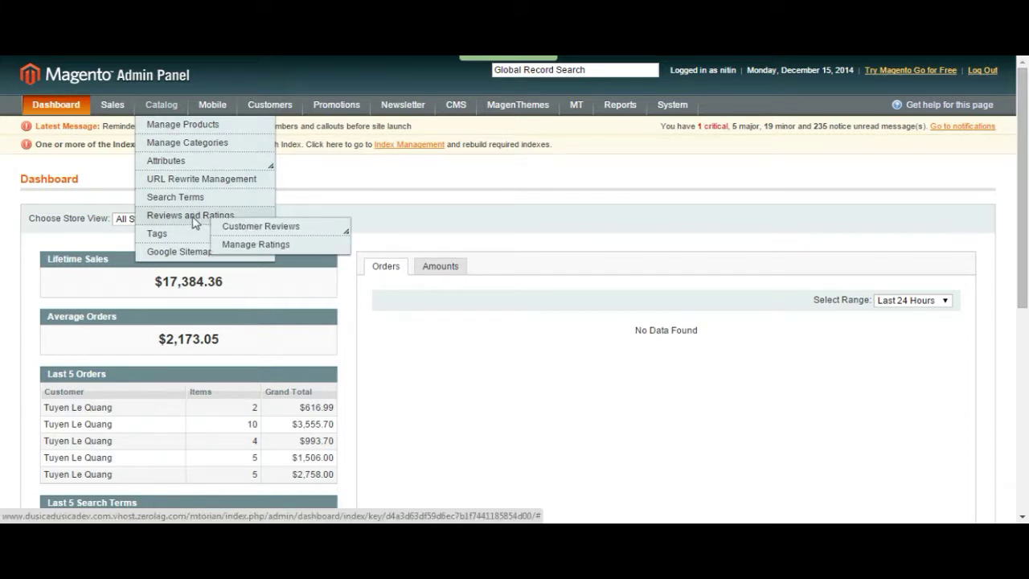
left_click(287, 251)
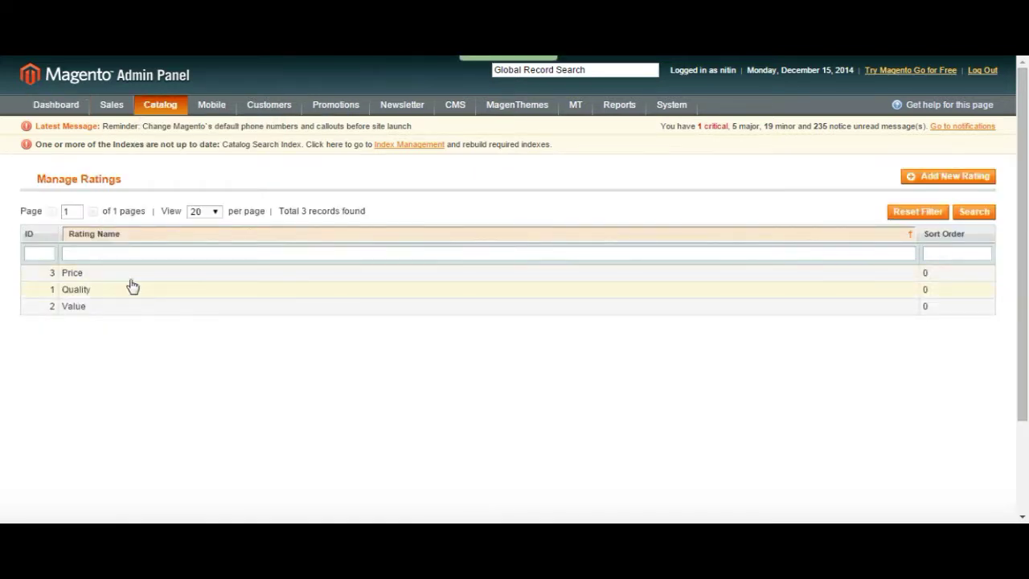
left_click(88, 276)
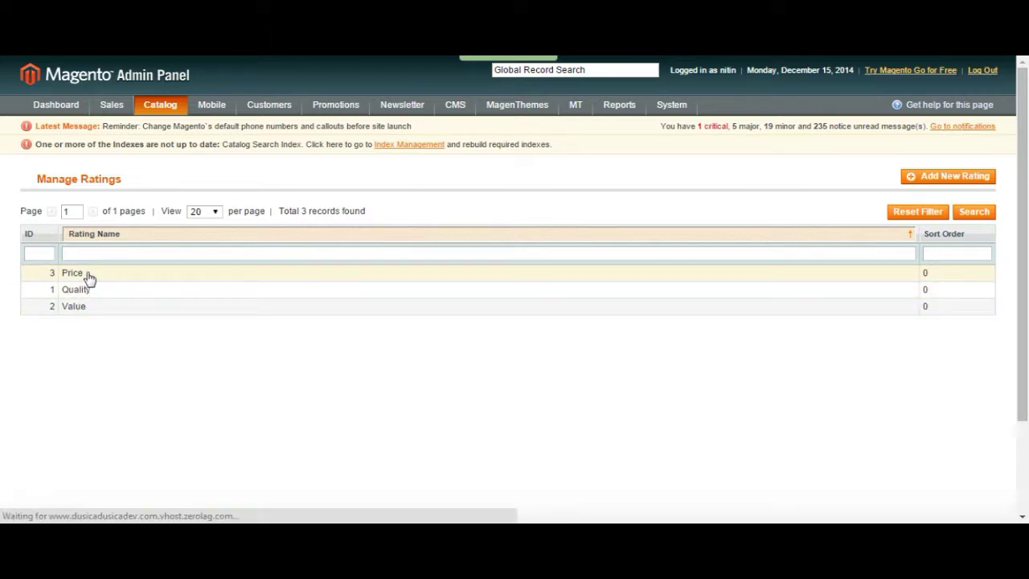
- Look over the Price rating's edit form and go back to Manage Ratings
scroll(262, 281, "down", 5)
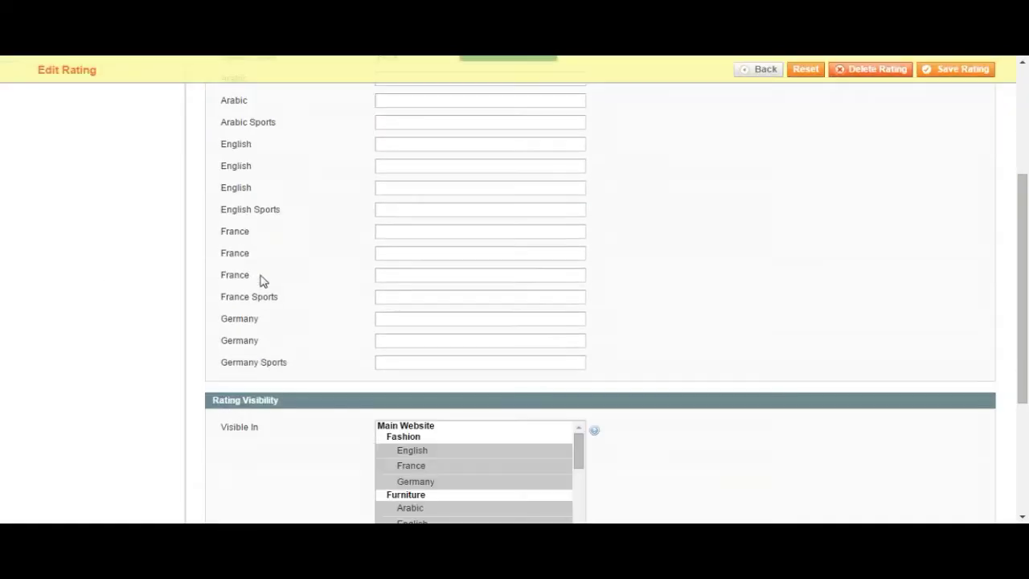
scroll(262, 280, "up", 3)
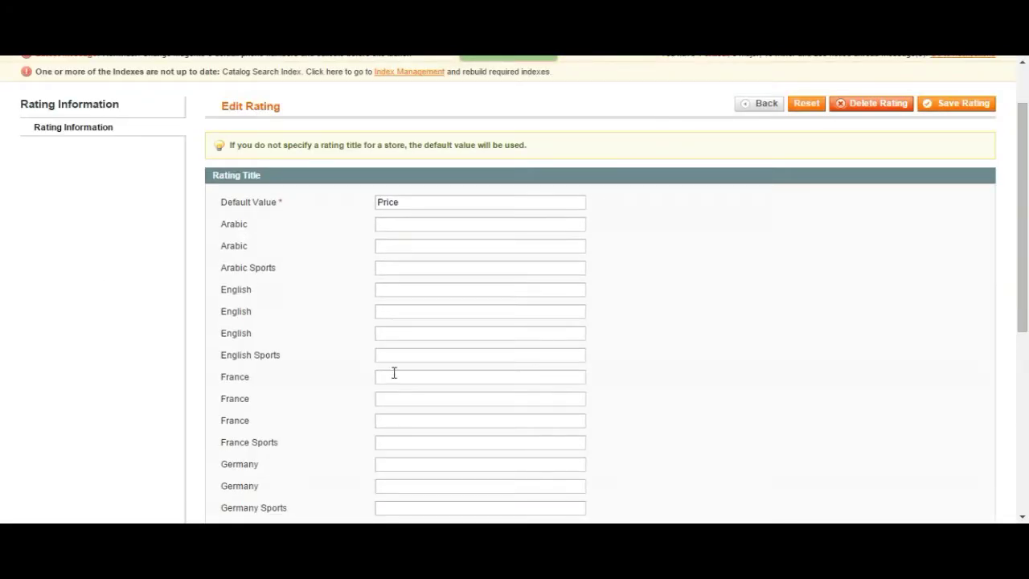
scroll(394, 372, "down", 4)
scroll(318, 378, "up", 5)
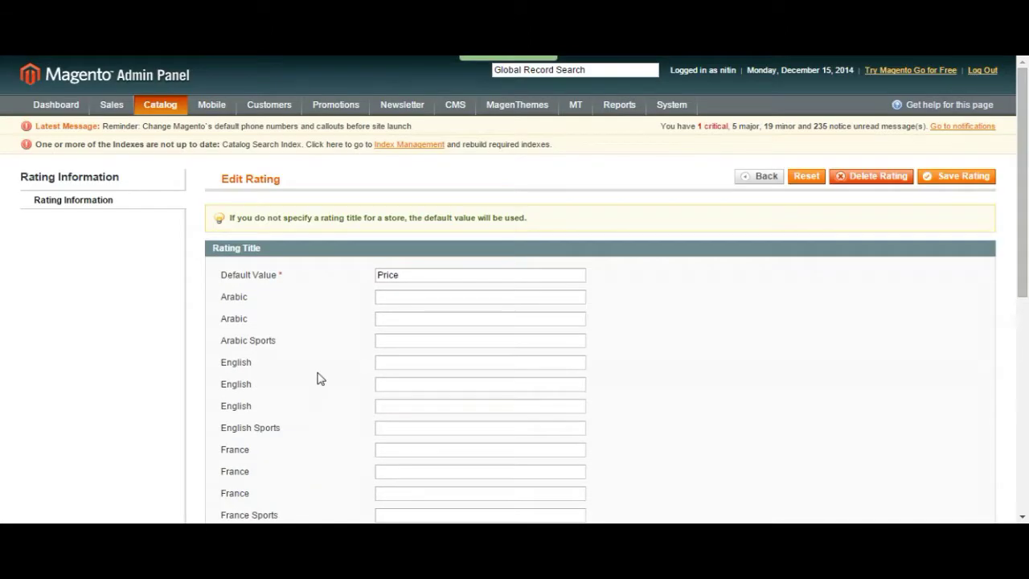
left_click(760, 175)
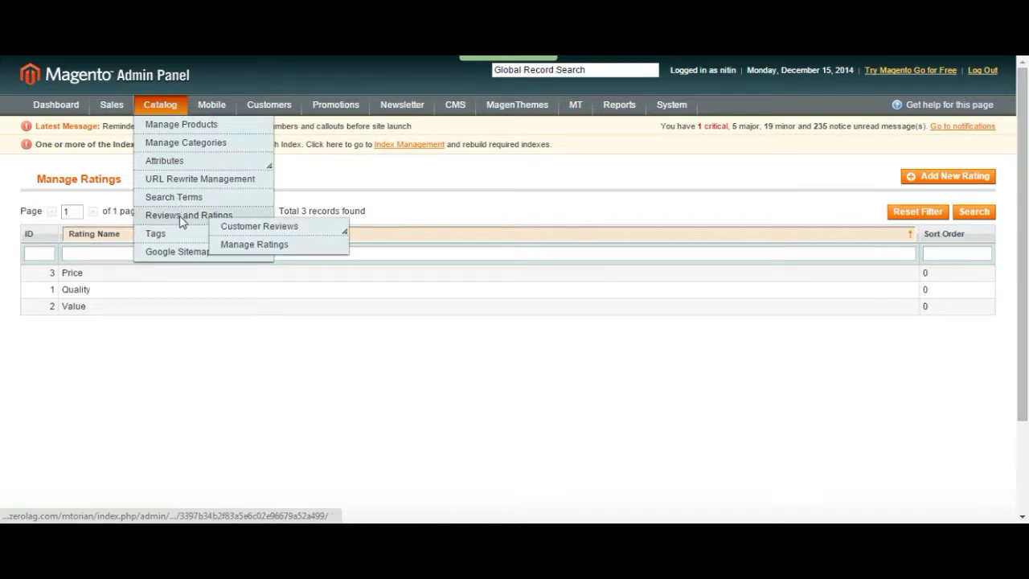
- Open Pending Reviews and select the guest's Great Product review of the Sofa
mouse_move(249, 225)
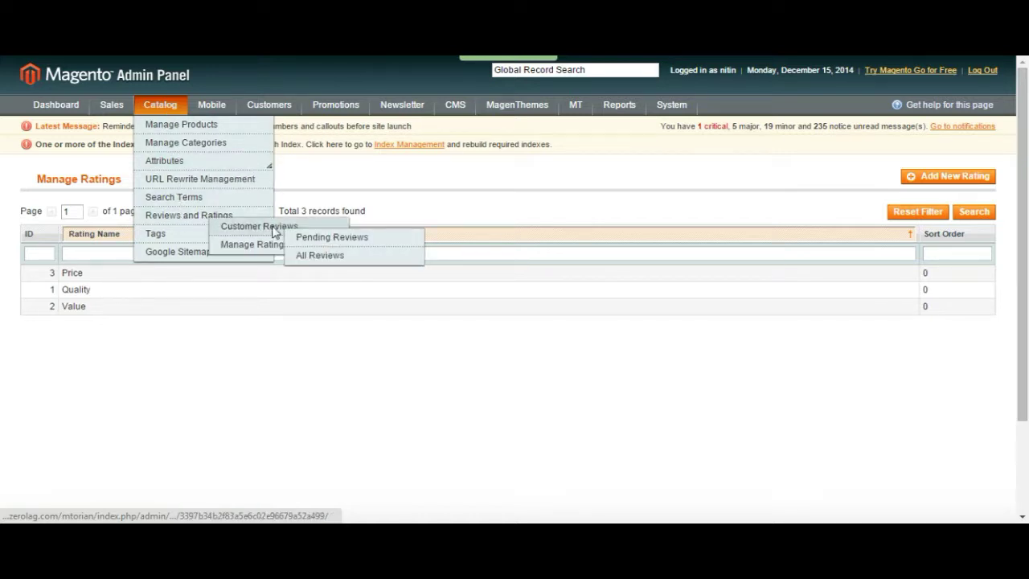
left_click(324, 240)
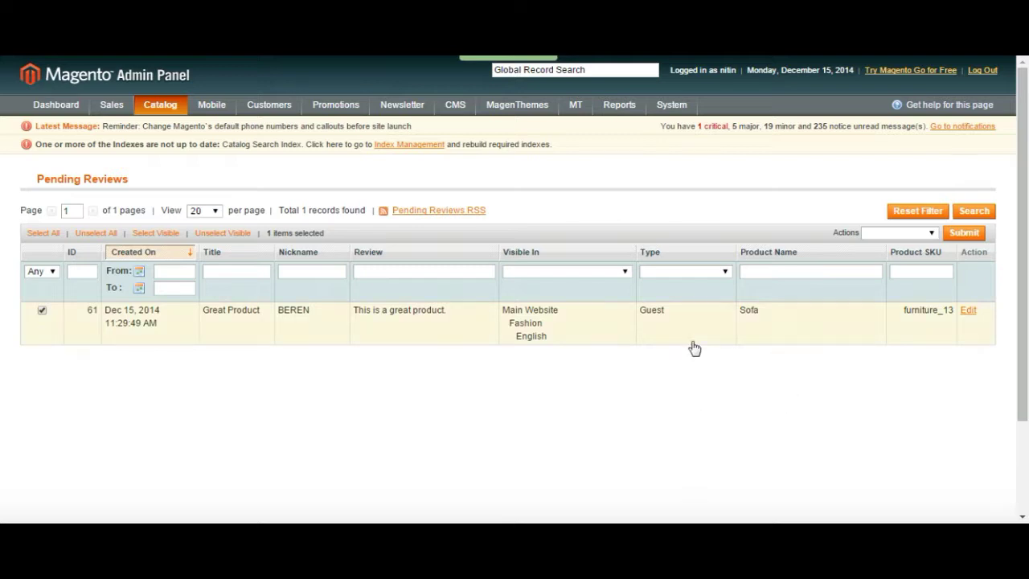
left_click(593, 328)
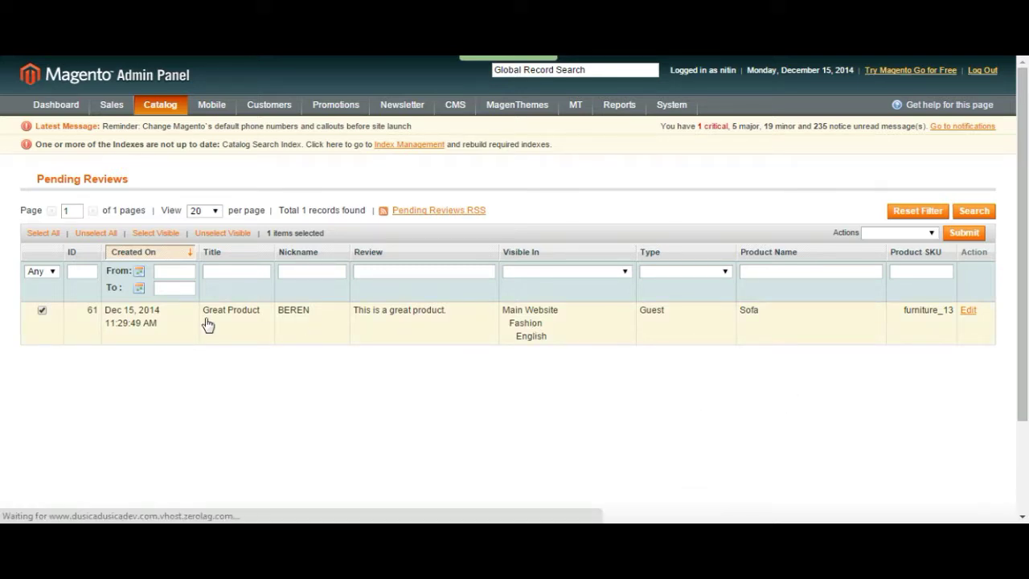
- Scroll through the Great Product review's edit page to inspect its details
scroll(689, 334, "down", 1)
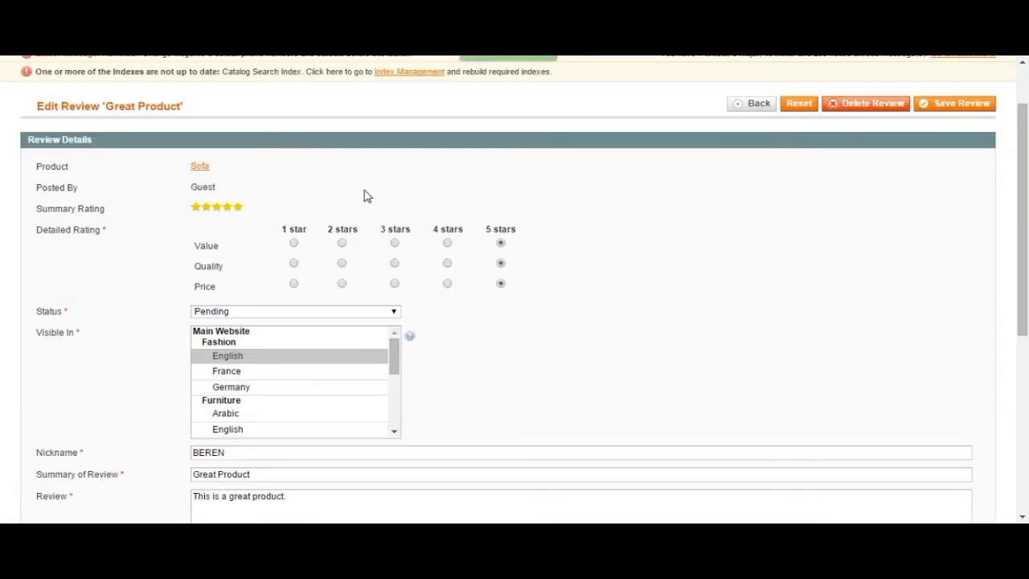
scroll(132, 324, "down", 2)
scroll(132, 323, "up", 3)
scroll(505, 299, "down", 4)
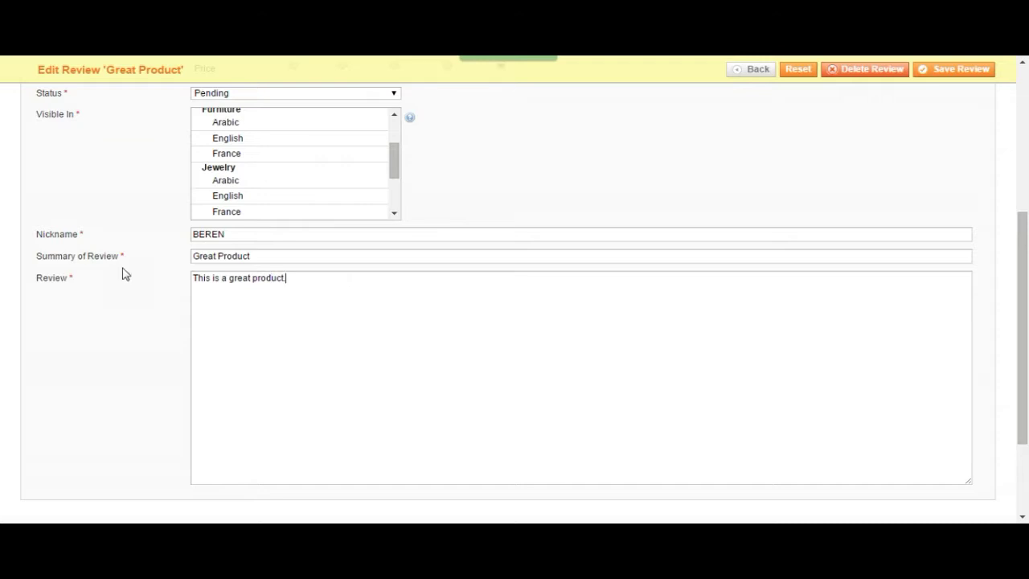
scroll(122, 271, "down", 2)
scroll(121, 271, "up", 5)
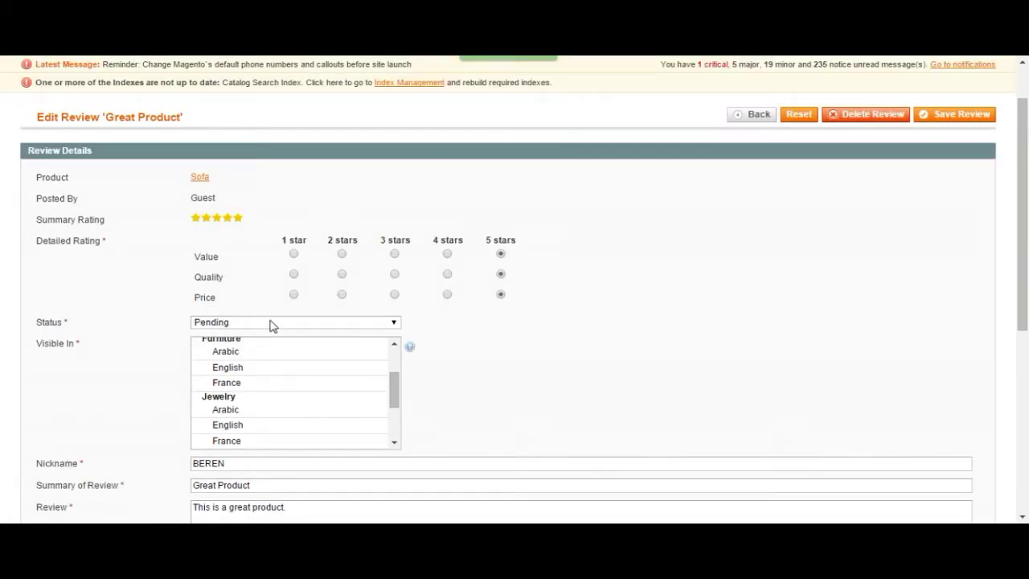
- Try the Approved status, set it back to Pending, and save the review
left_click(265, 322)
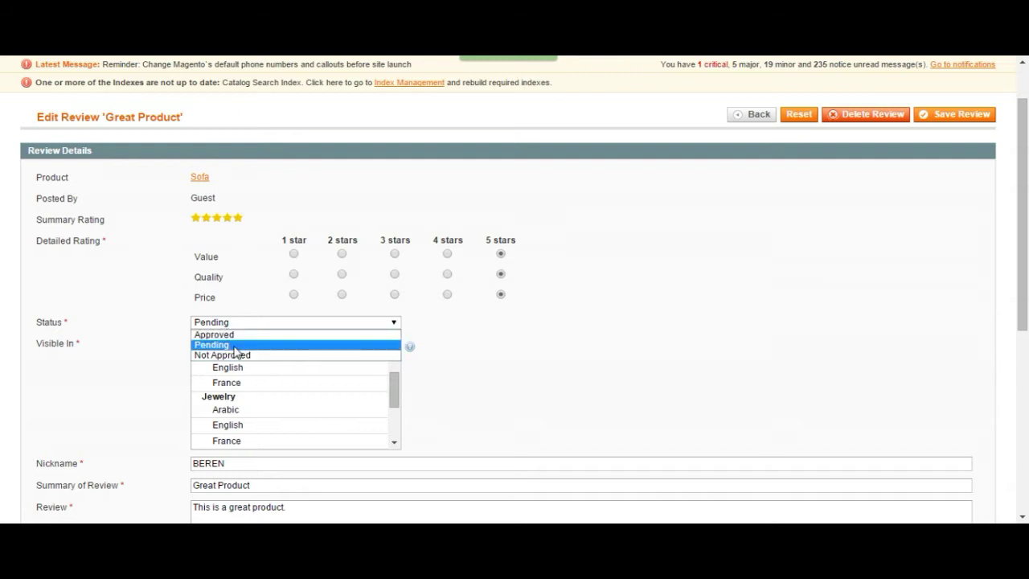
left_click(235, 349)
left_click(251, 323)
left_click(260, 334)
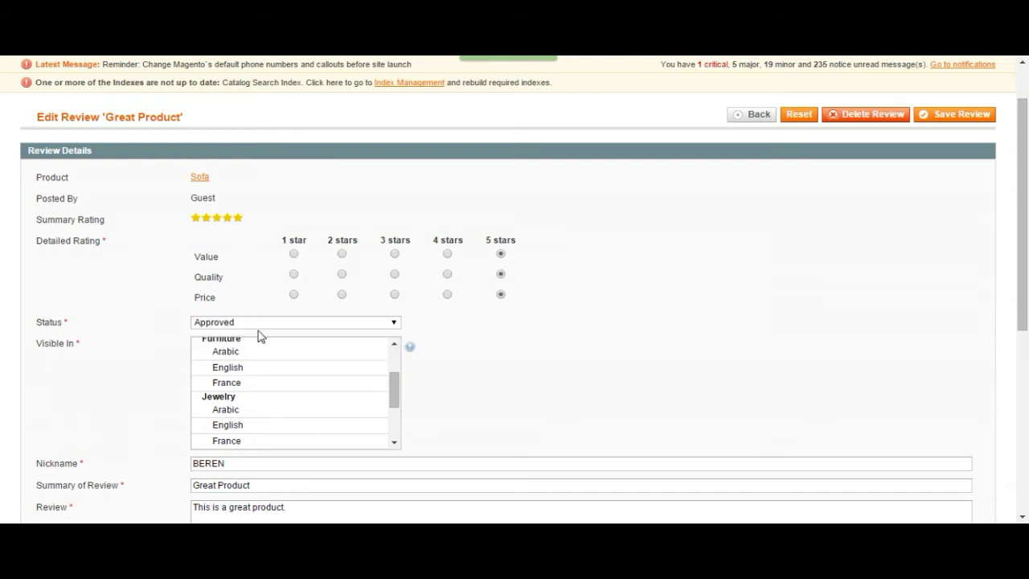
left_click(299, 323)
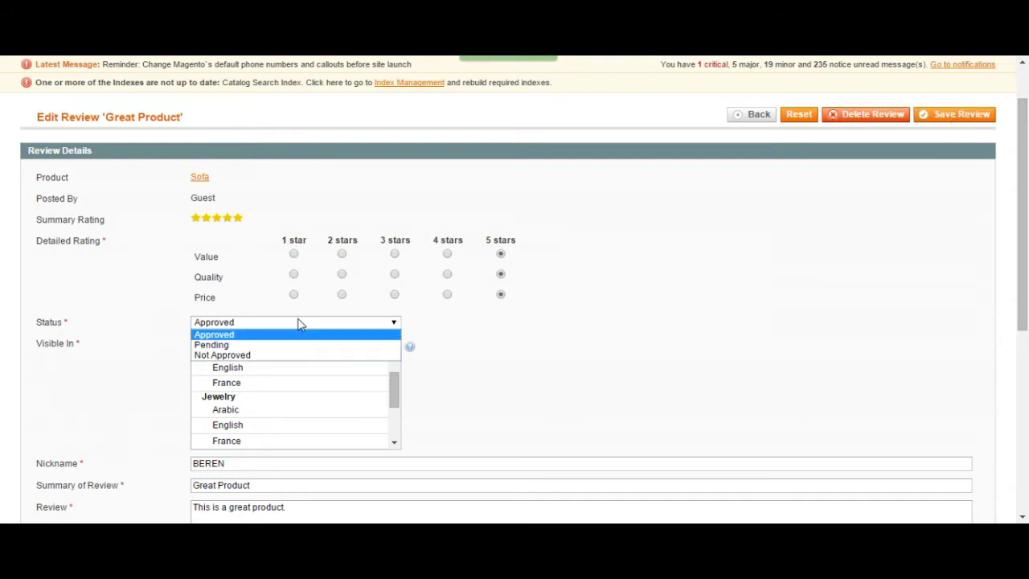
left_click(262, 347)
left_click(965, 122)
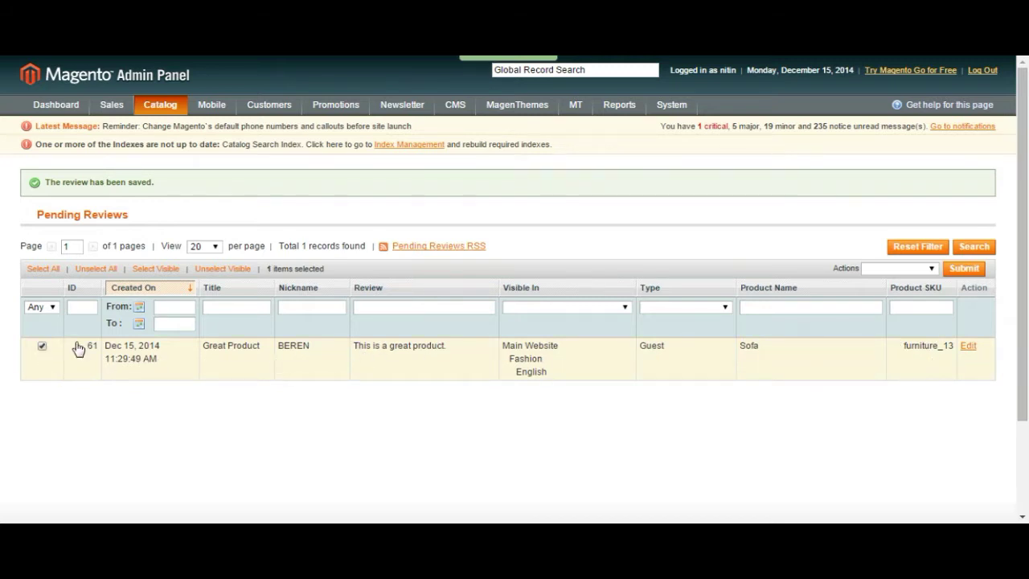
- Use the Update Status bulk action to set the Great Product review to Approved
left_click(902, 276)
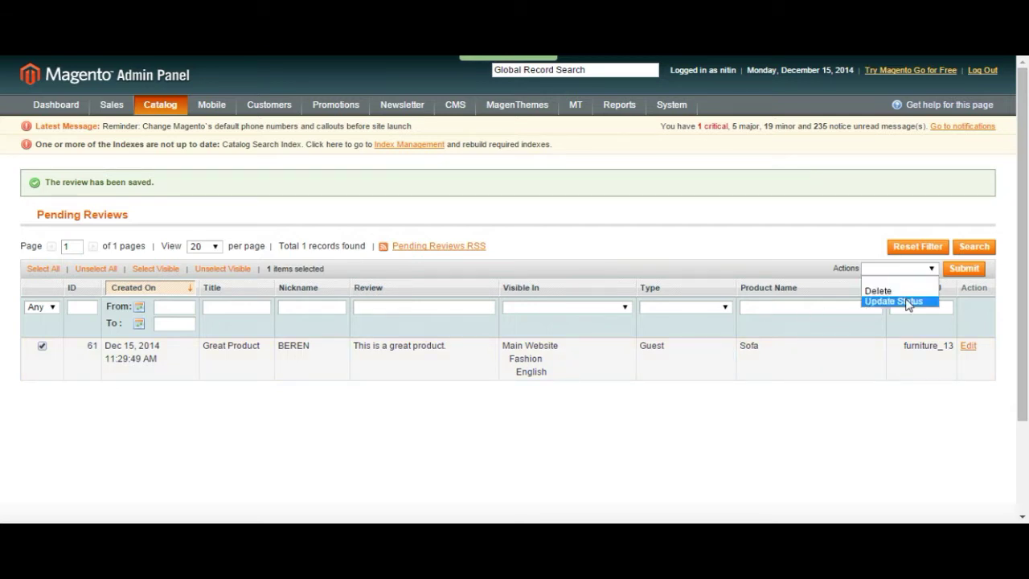
left_click(904, 301)
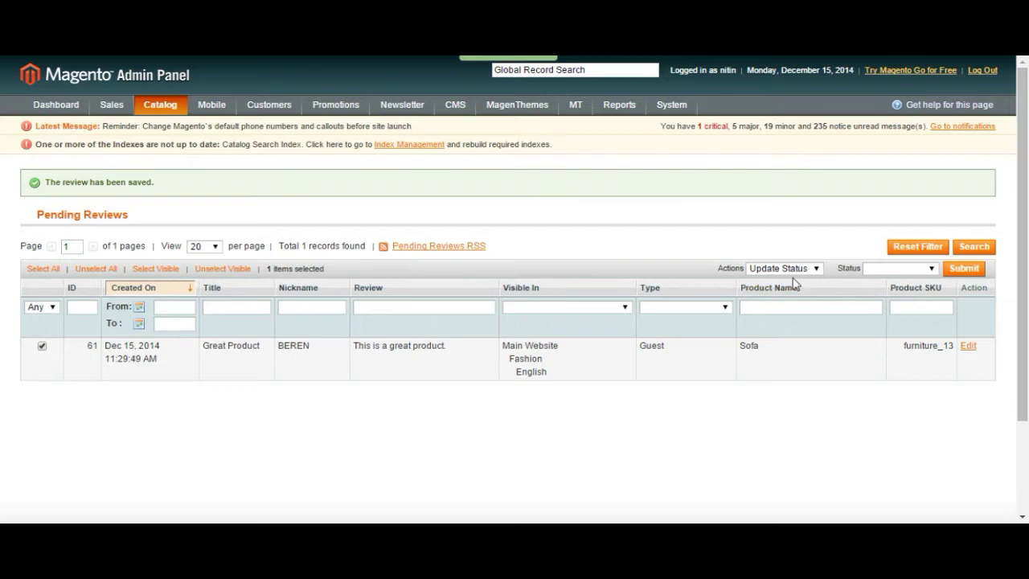
left_click(907, 270)
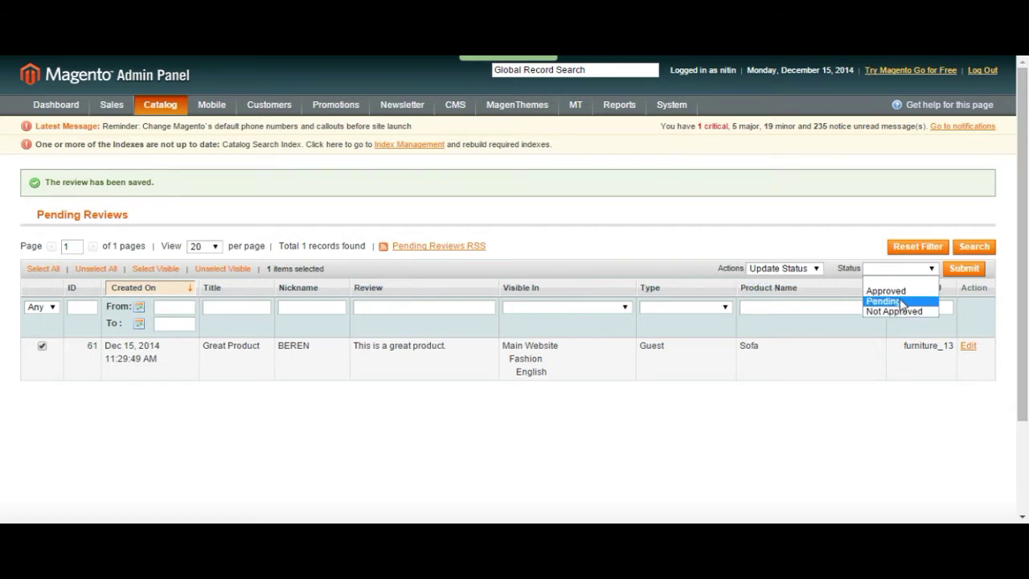
left_click(896, 291)
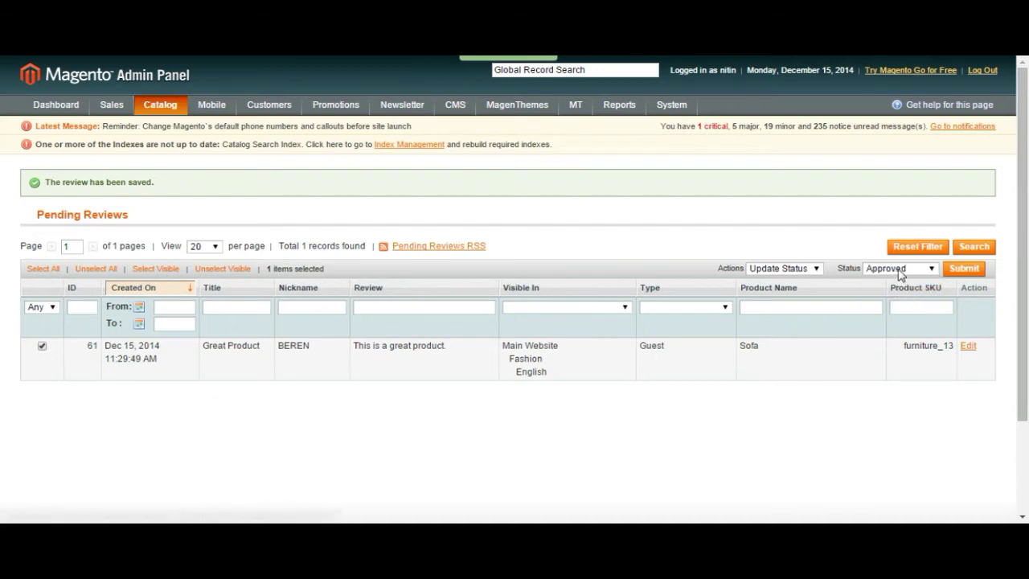
left_click(900, 273)
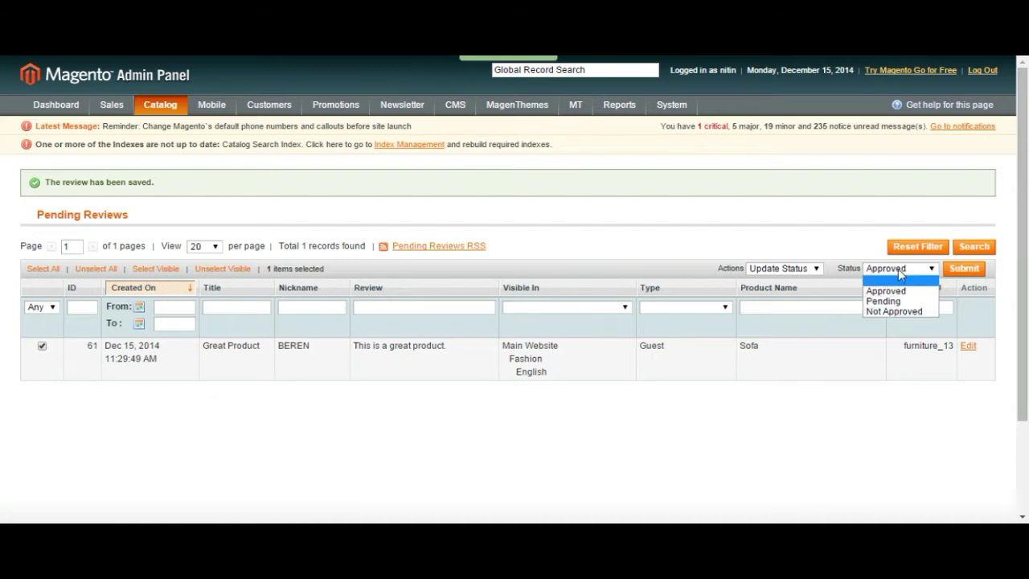
left_click(890, 290)
left_click(964, 270)
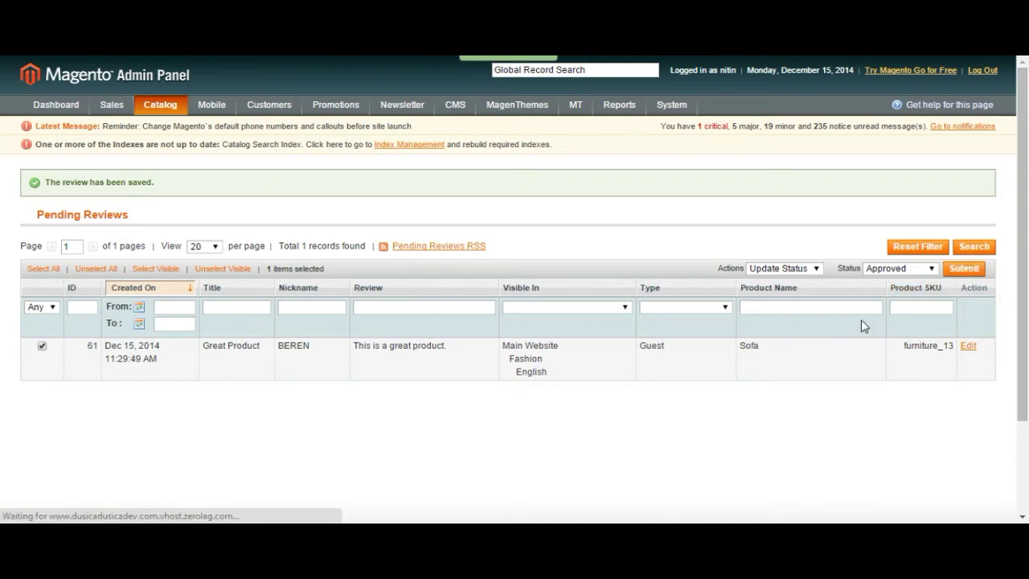
- Open All Reviews and verify the Great Product Sofa review shows Approved
mouse_move(155, 115)
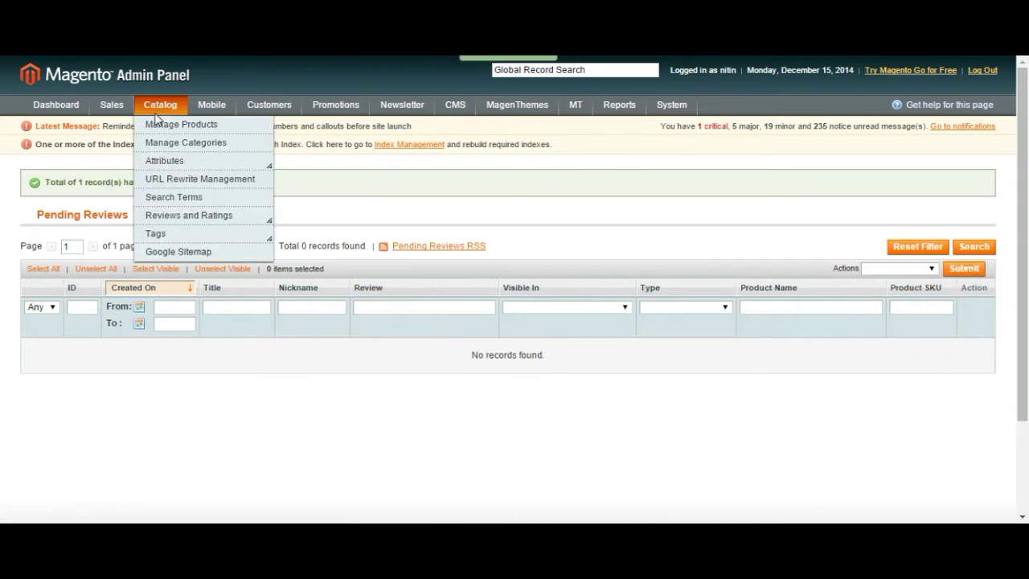
mouse_move(193, 221)
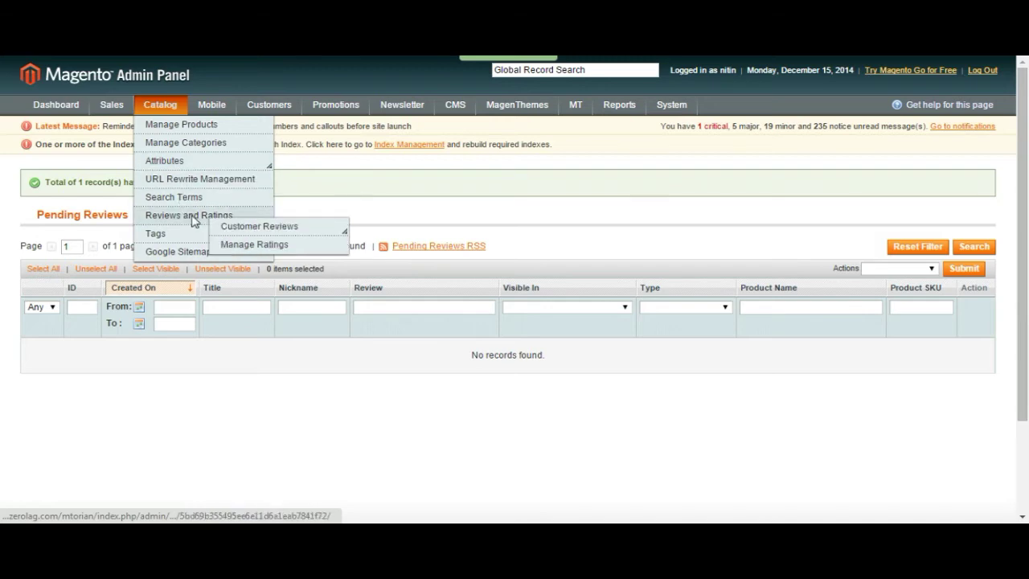
mouse_move(277, 239)
left_click(320, 255)
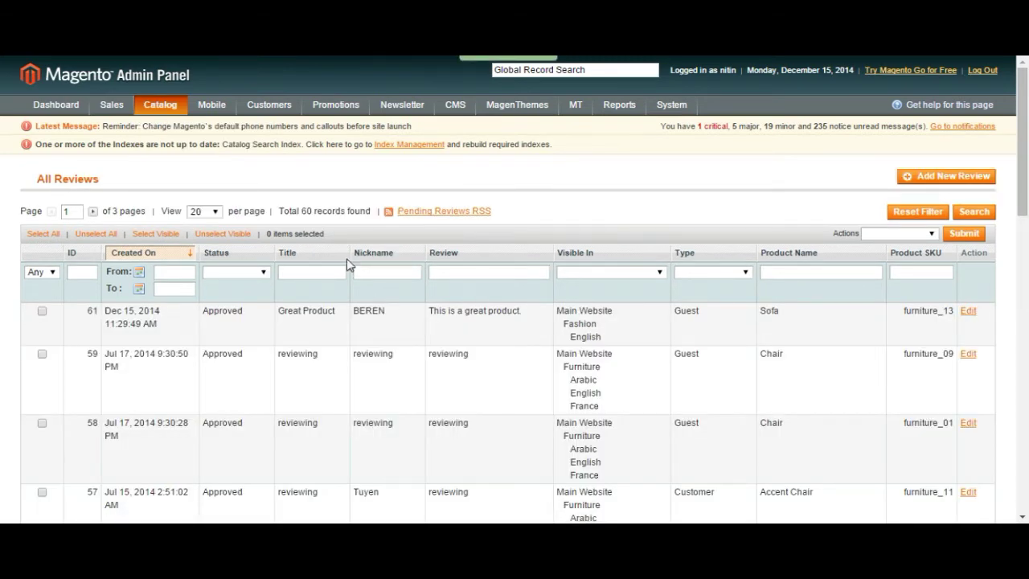
scroll(348, 263, "down", 6)
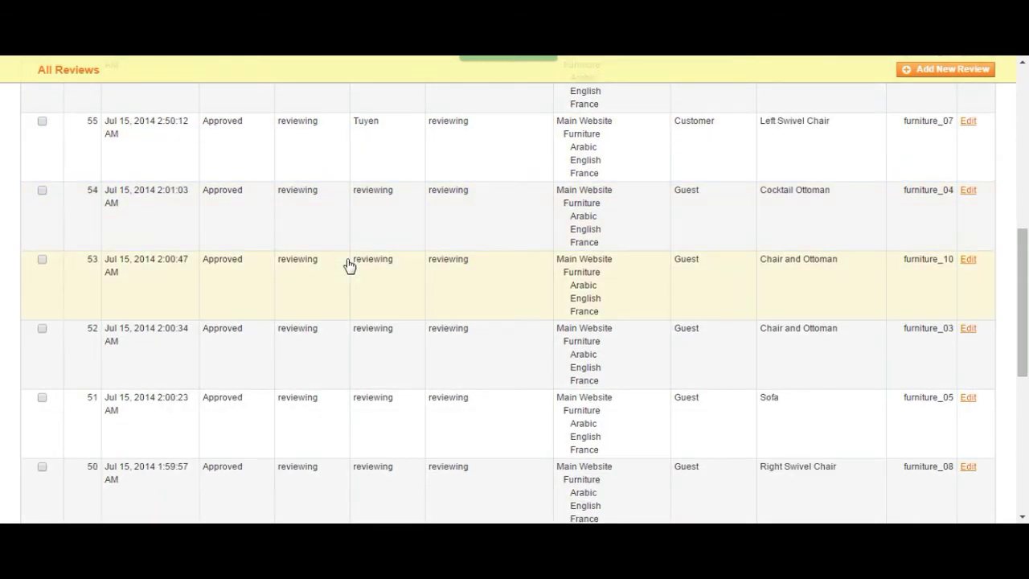
scroll(348, 264, "down", 3)
scroll(348, 264, "up", 9)
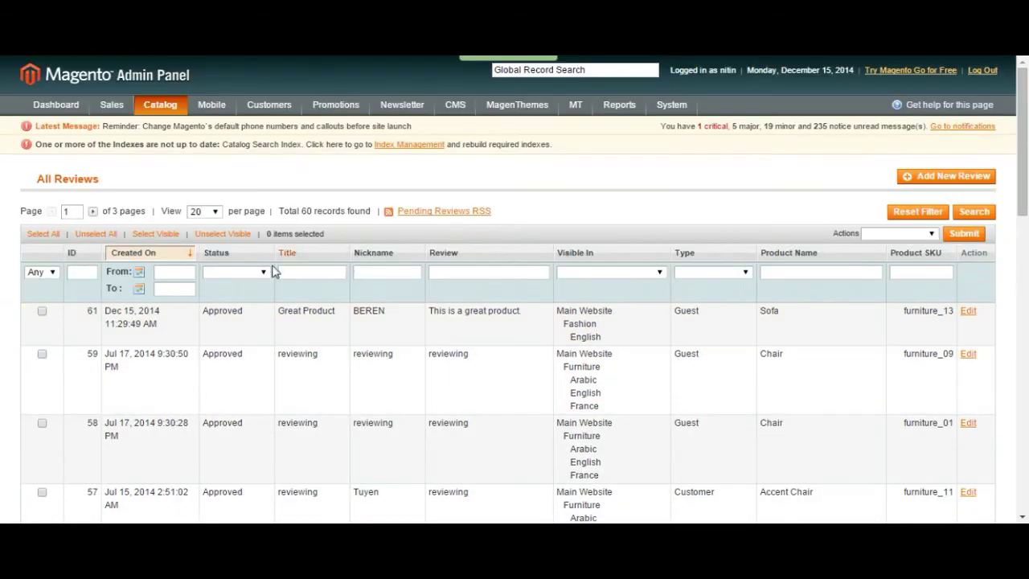